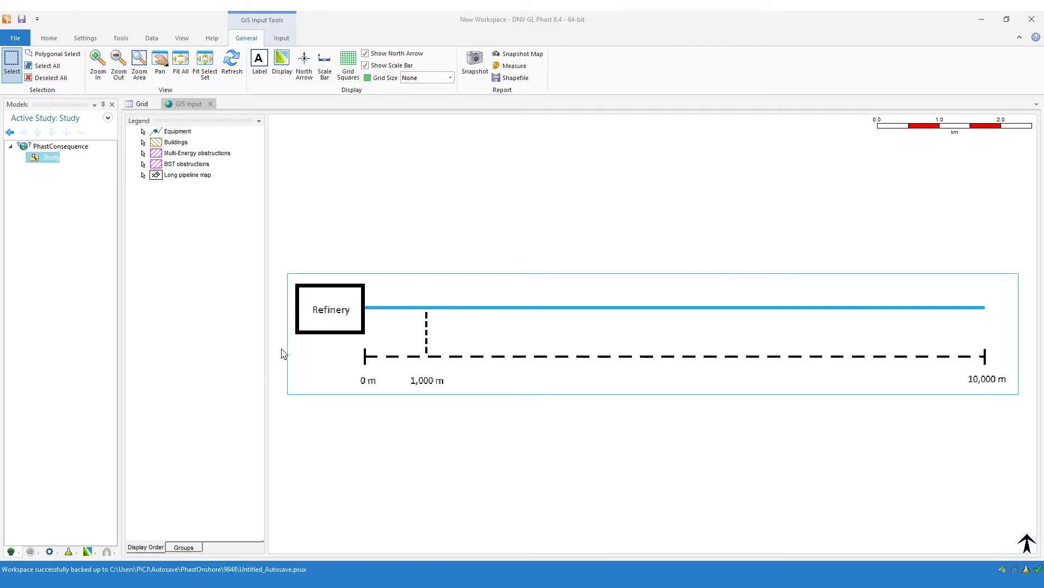
# Step: Insert a Long pipeline on the blue map pipeline just beyond the Refinery
pyautogui.click(54, 40)
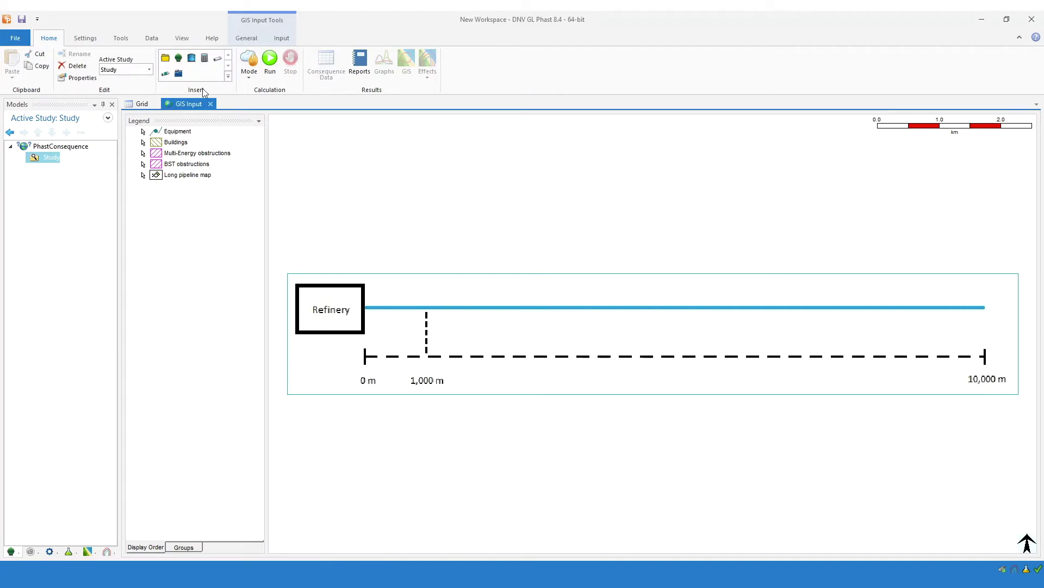
pyautogui.click(165, 73)
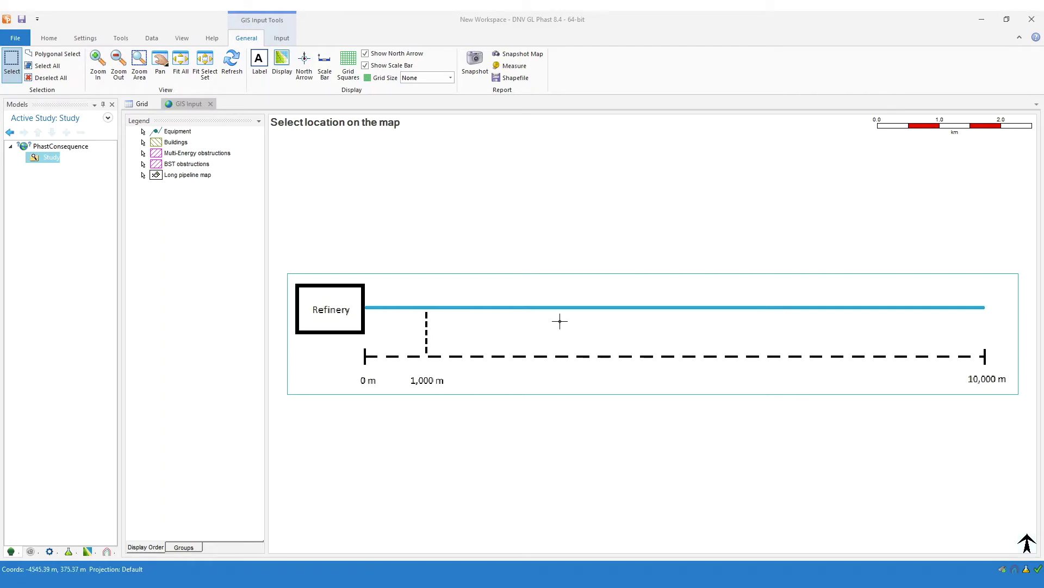
pyautogui.click(396, 308)
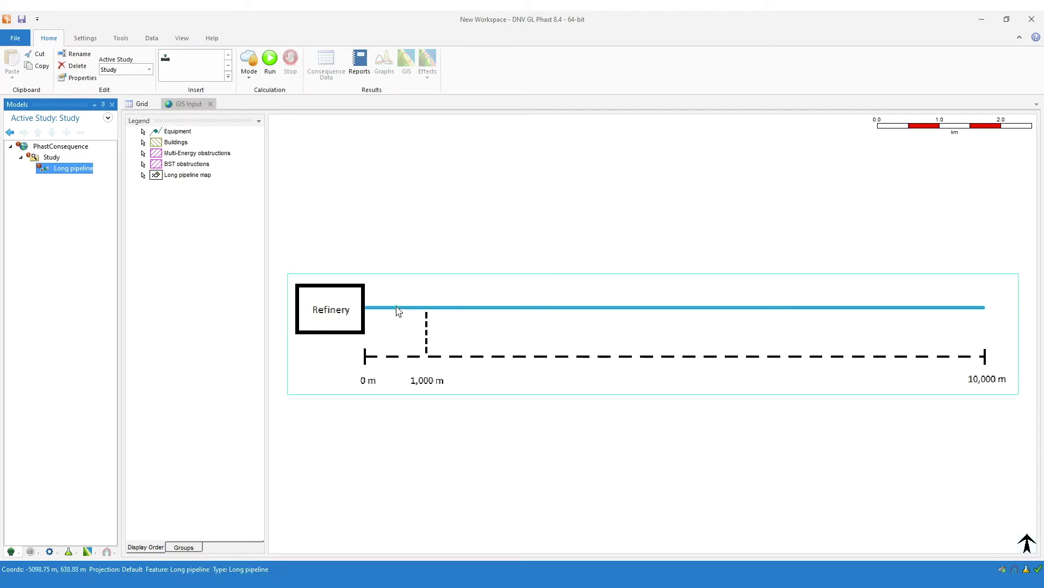
# Step: Enter 10000 m as the Long pipeline's entire pipeline length in its Scenario inputs
pyautogui.doubleClick(67, 170)
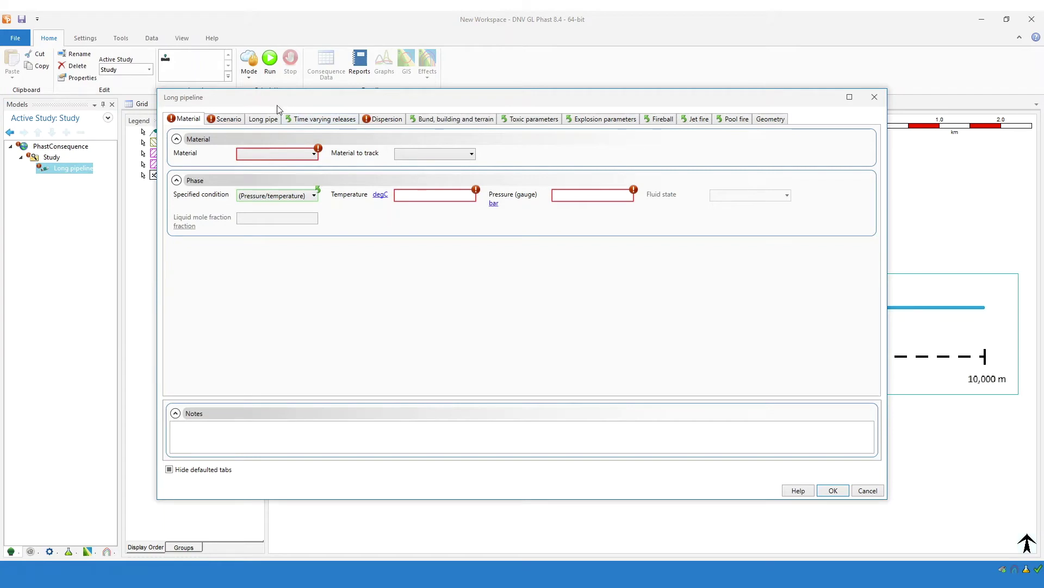
pyautogui.click(225, 119)
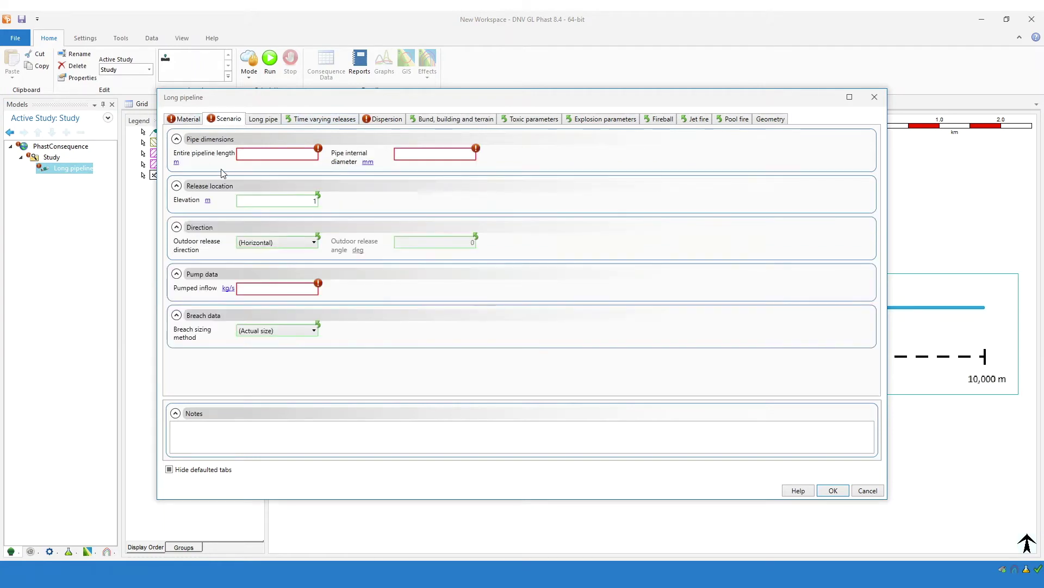
pyautogui.click(261, 155)
pyautogui.write('10000')
pyautogui.click(833, 490)
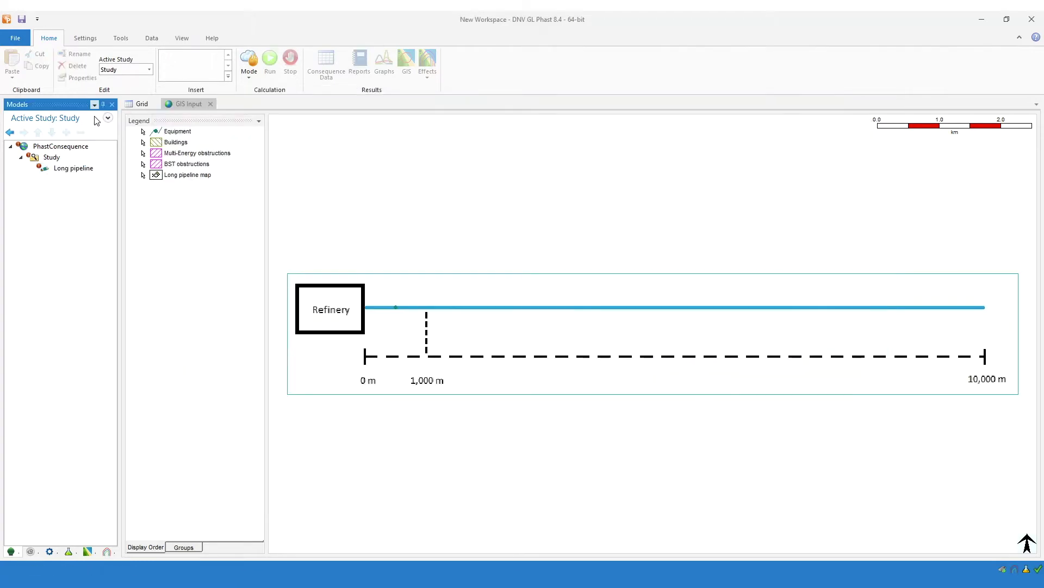
# Step: Insert a Location specific breach under the Long pipeline
pyautogui.rightClick(82, 166)
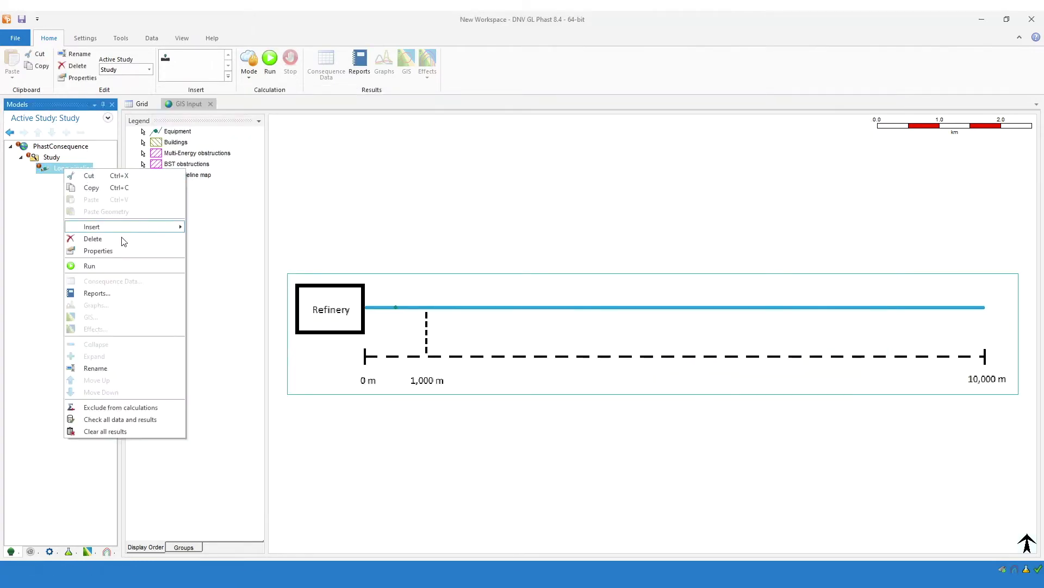
pyautogui.moveTo(142, 226)
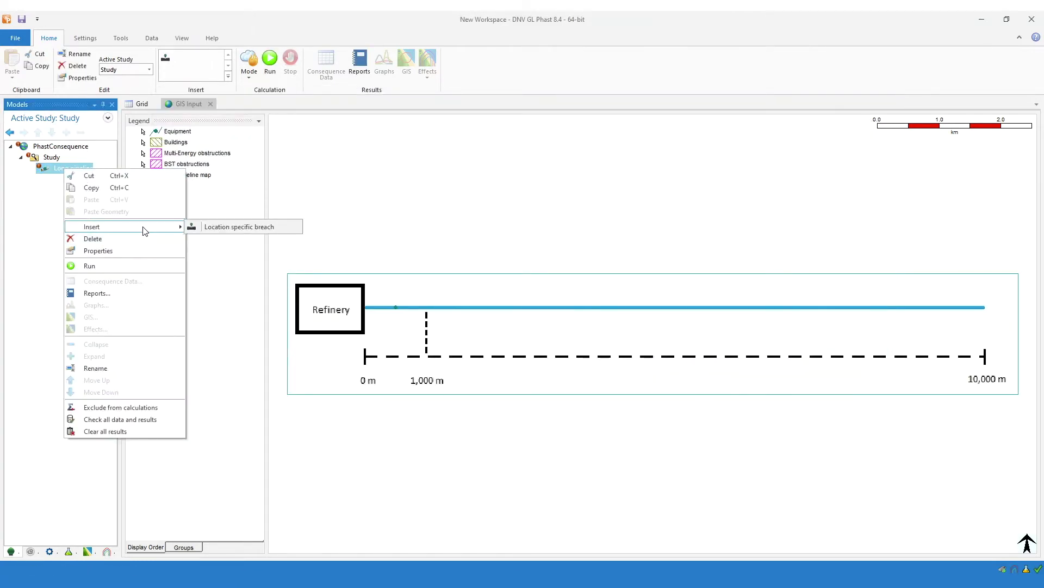
pyautogui.click(212, 229)
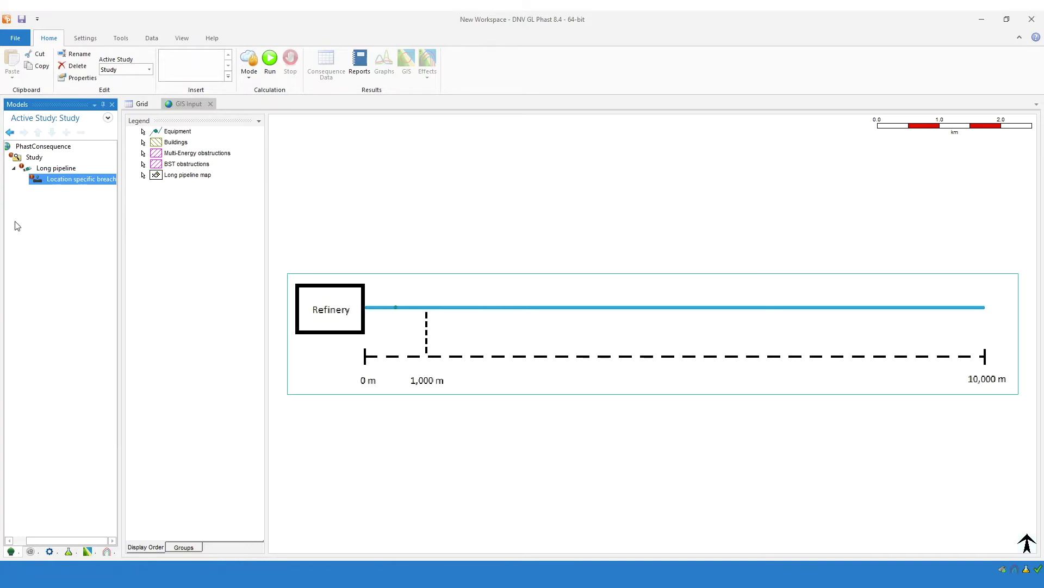
# Step: Review the breach's Scenario fields, changing the distance to break from 9500 to 500, then close
pyautogui.doubleClick(63, 181)
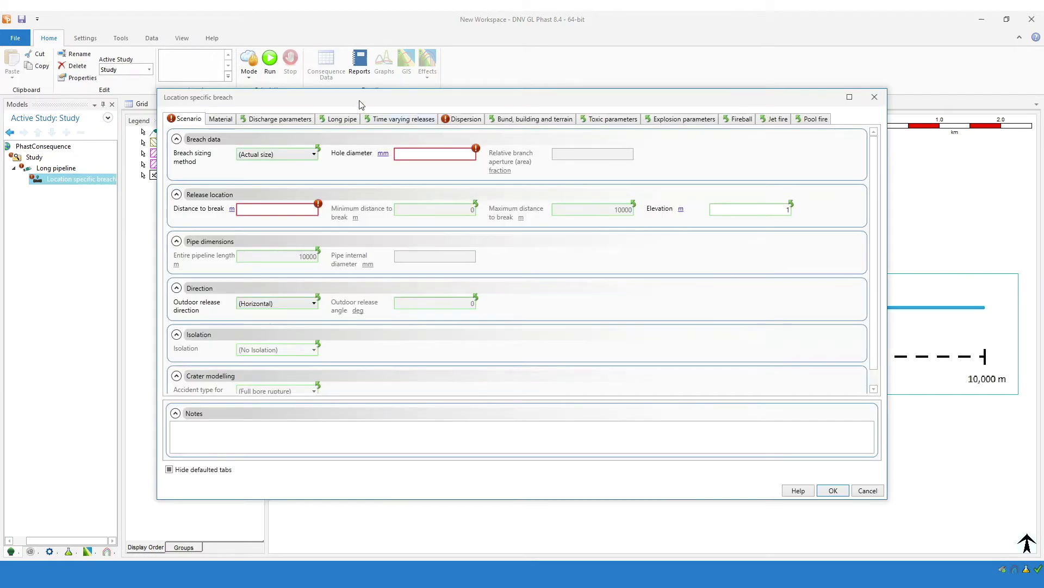
pyautogui.moveTo(359, 104); pyautogui.dragTo(204, 329)
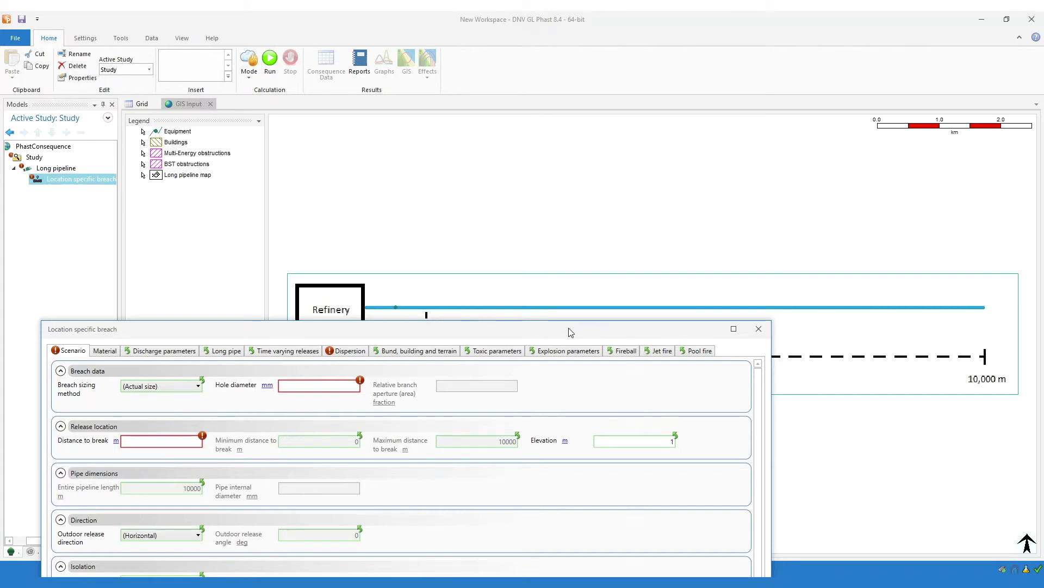
pyautogui.moveTo(569, 328)
pyautogui.mouseDown()
pyautogui.moveTo(662, 394)
pyautogui.moveTo(664, 410)
pyautogui.mouseUp()
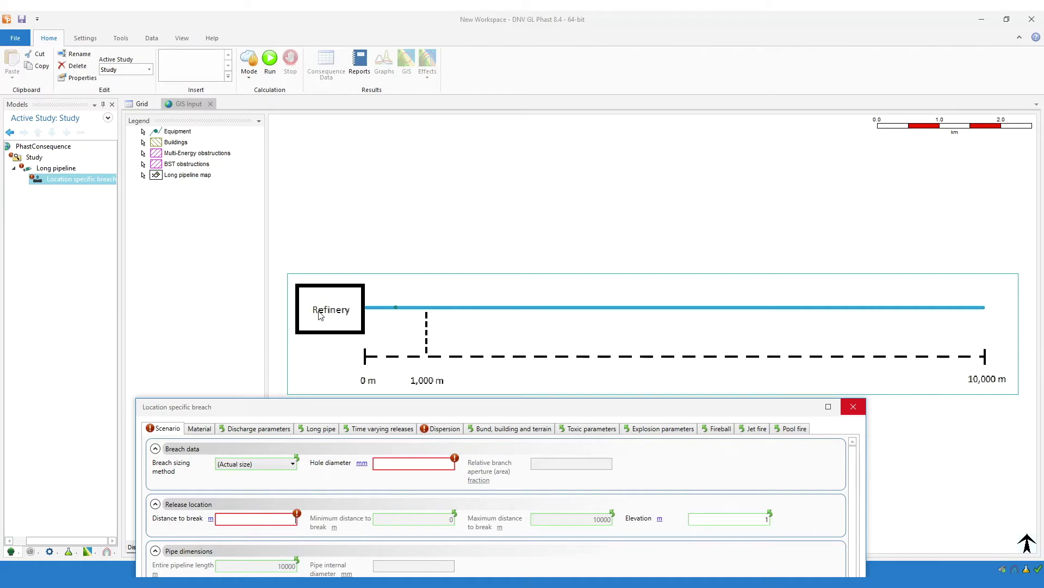
pyautogui.moveTo(354, 414); pyautogui.dragTo(353, 337)
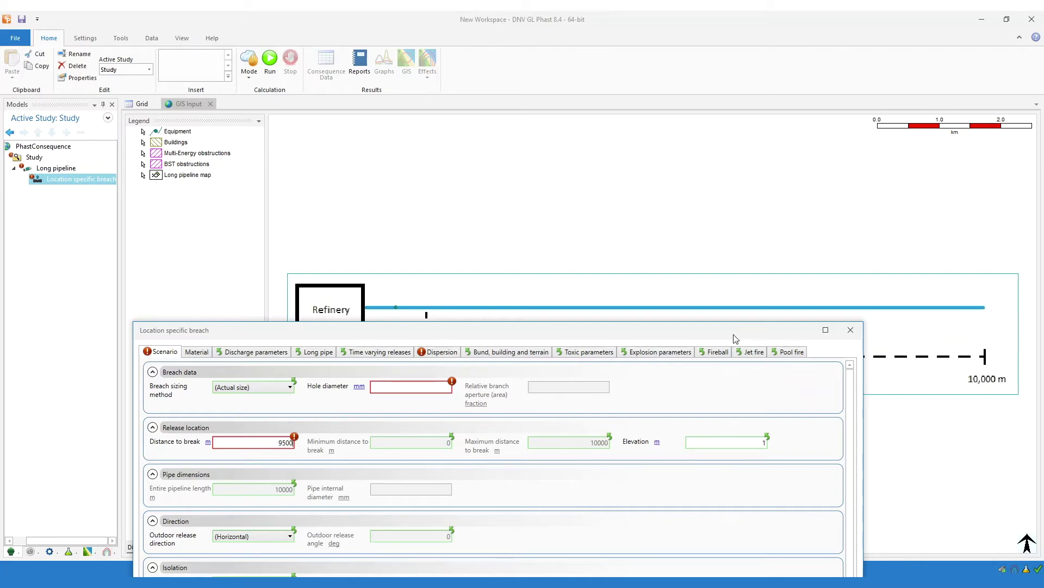
pyautogui.moveTo(734, 337); pyautogui.dragTo(733, 383)
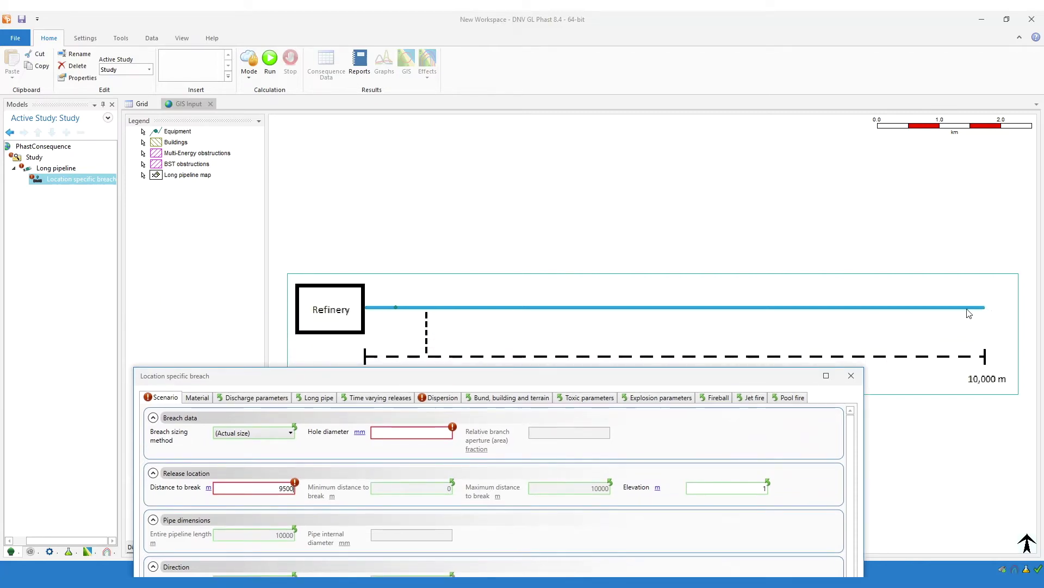
pyautogui.doubleClick(276, 491)
pyautogui.write('500')
pyautogui.moveTo(425, 379); pyautogui.dragTo(432, 244)
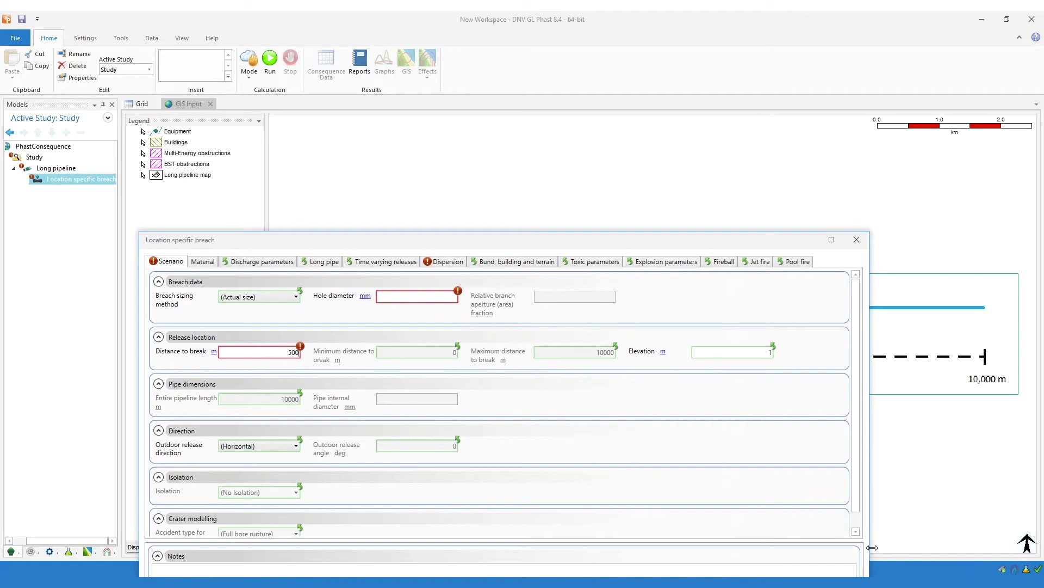
pyautogui.moveTo(703, 247); pyautogui.dragTo(679, 145)
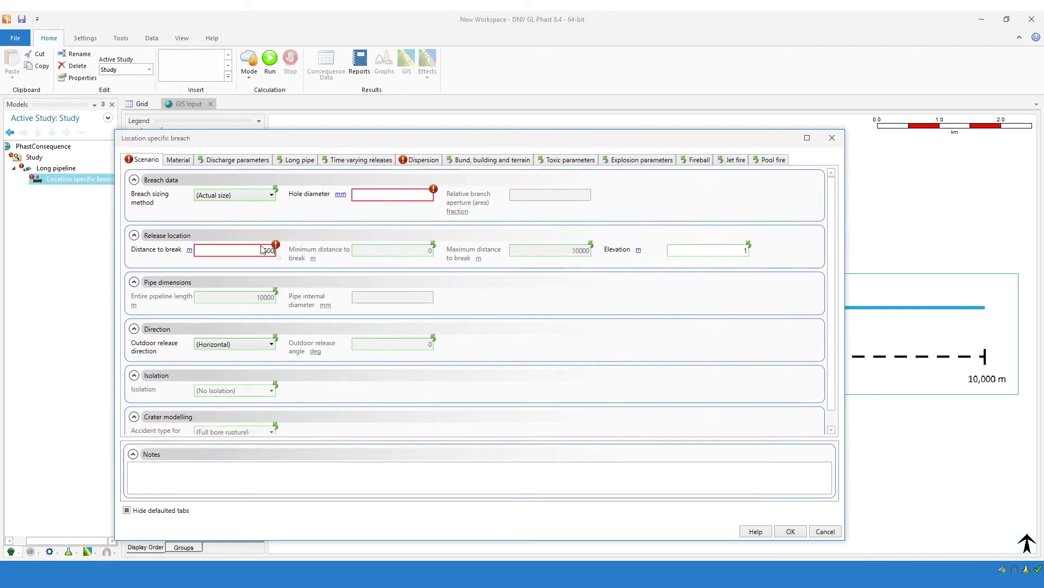
pyautogui.click(825, 531)
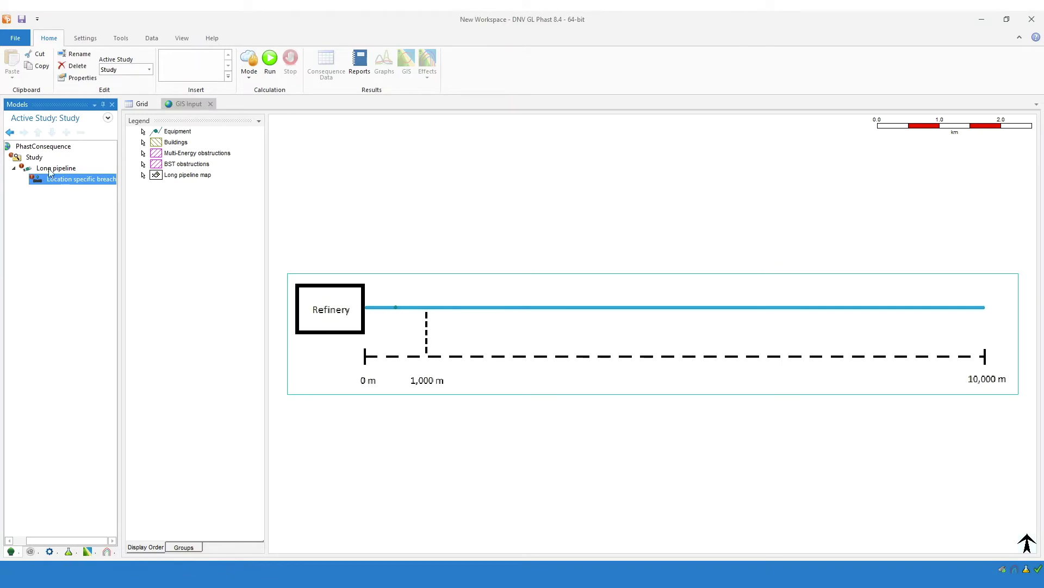
# Step: Select the Study item in the Models tree as the insertion target
pyautogui.click(34, 157)
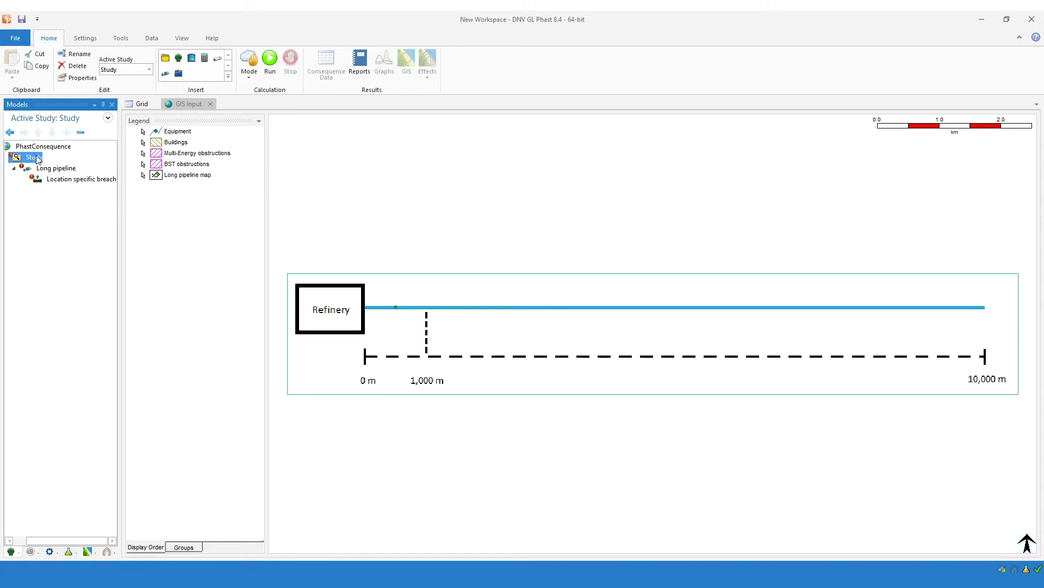
# Step: Draw a new pipeline from beside the Refinery on the map and finish it as Long pipeline (1)
pyautogui.click(218, 63)
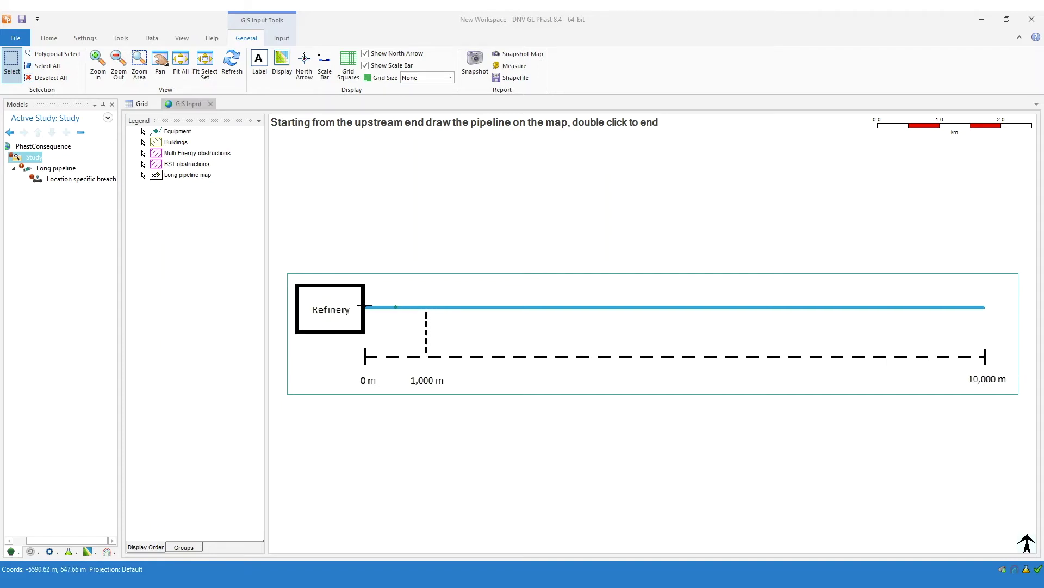
pyautogui.click(426, 307)
pyautogui.rightClick(365, 308)
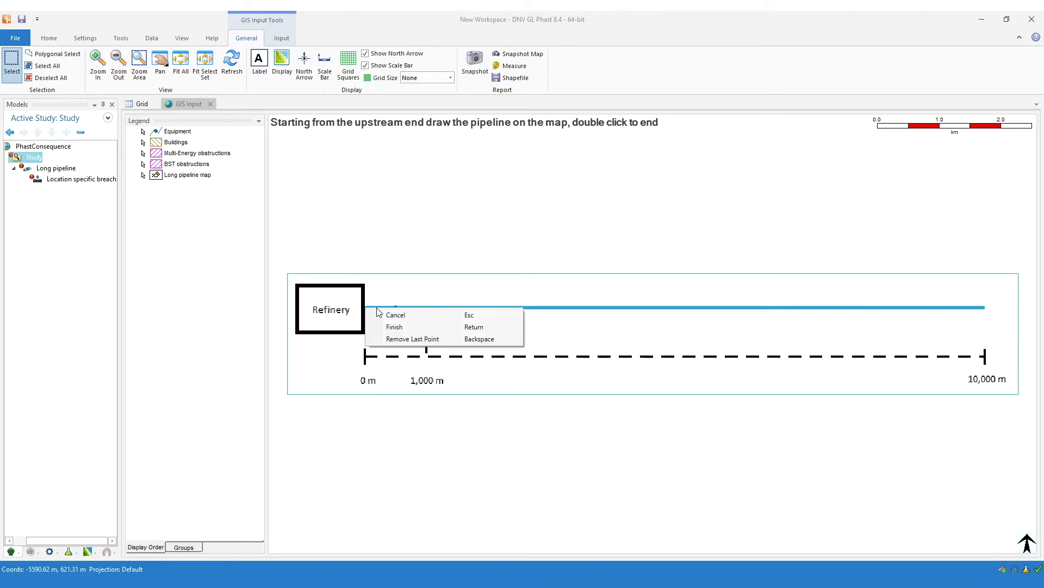
pyautogui.click(396, 327)
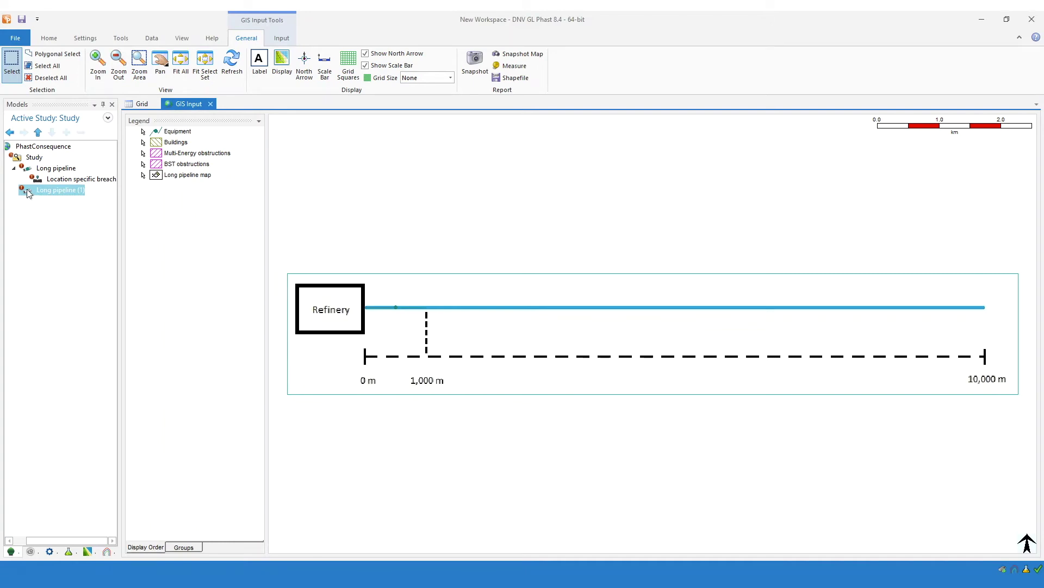
pyautogui.scroll(3, 391, 315)
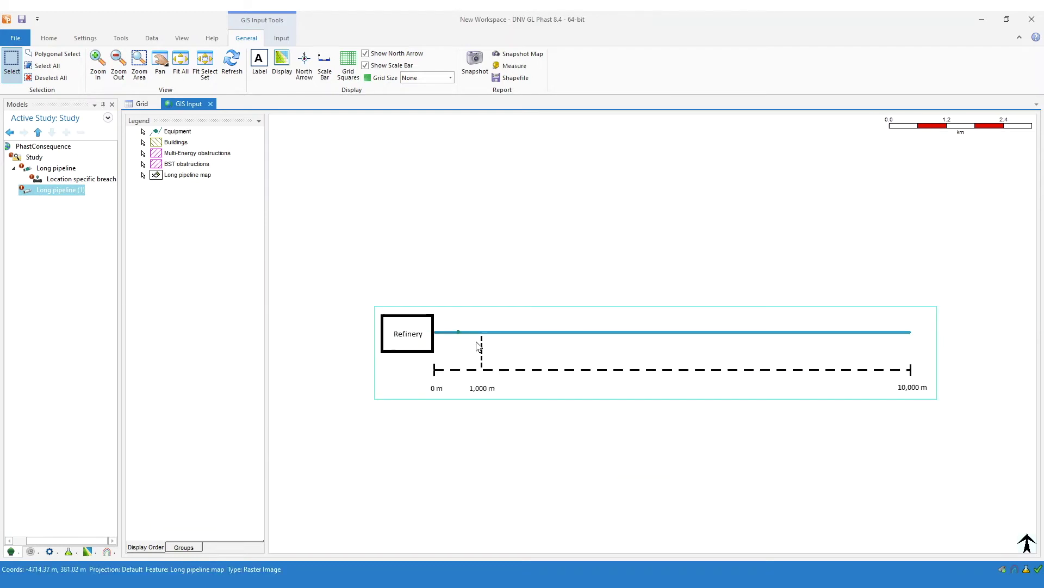
# Step: Open Long pipeline (1)'s Scenario inputs and move the dialog clear of the map
pyautogui.doubleClick(56, 190)
pyautogui.click(228, 120)
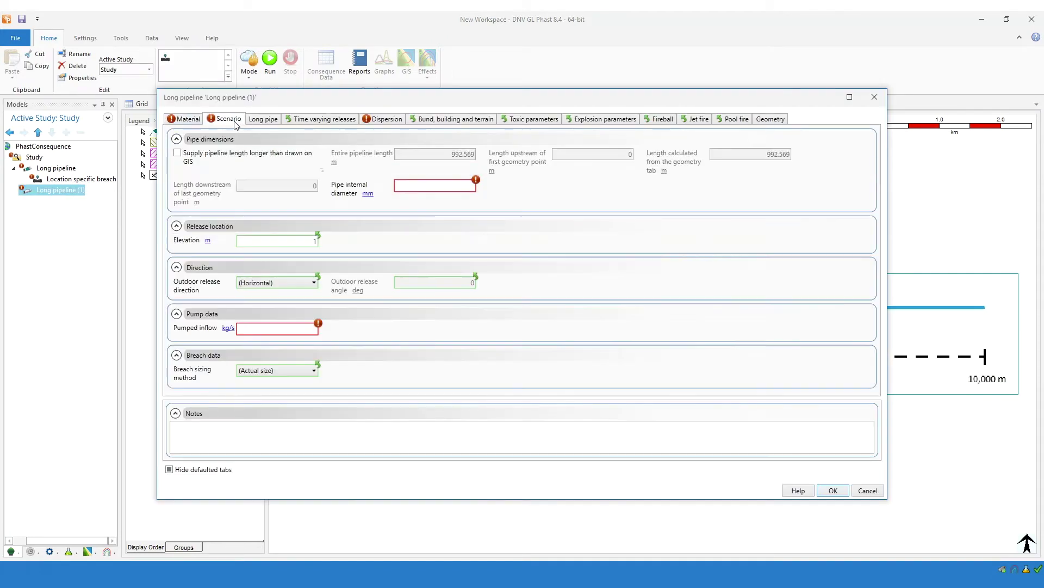
pyautogui.moveTo(334, 103); pyautogui.dragTo(436, 408)
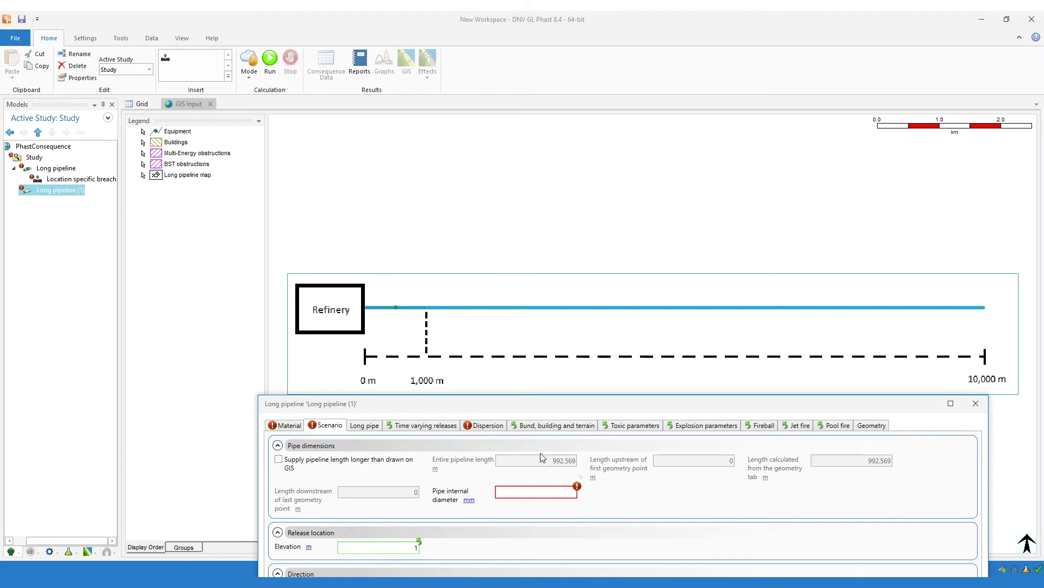
pyautogui.moveTo(521, 404); pyautogui.dragTo(500, 347)
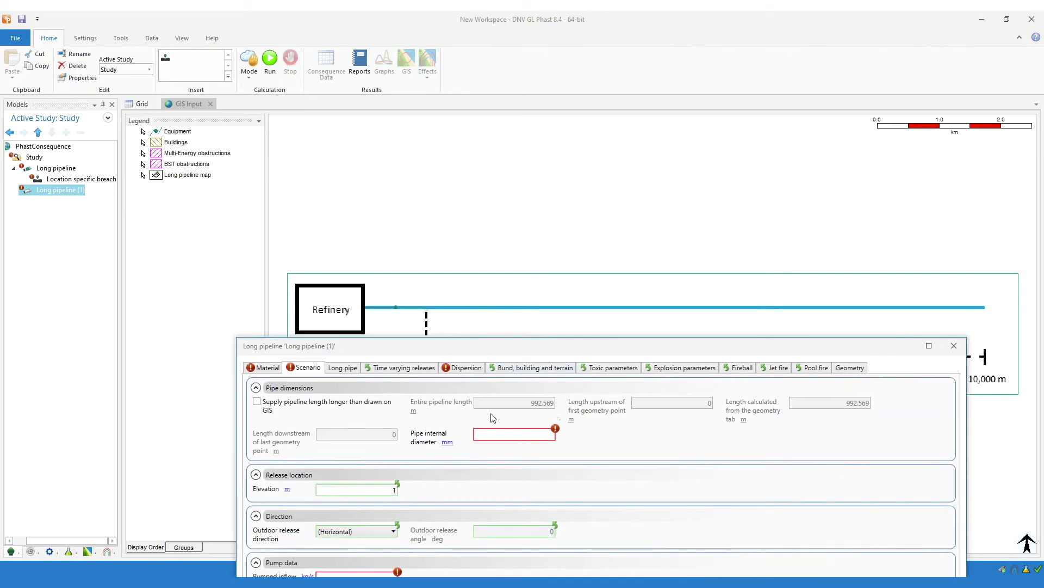
pyautogui.moveTo(489, 351); pyautogui.dragTo(496, 374)
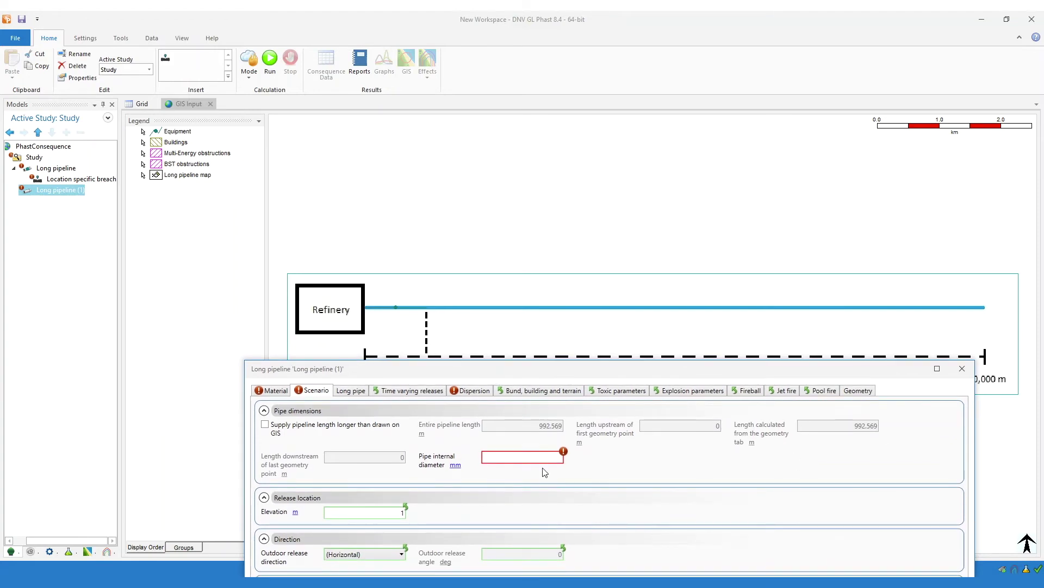
# Step: Tick 'Supply pipeline length longer than drawn on GIS' and set the entire length to 10000 m
pyautogui.click(266, 425)
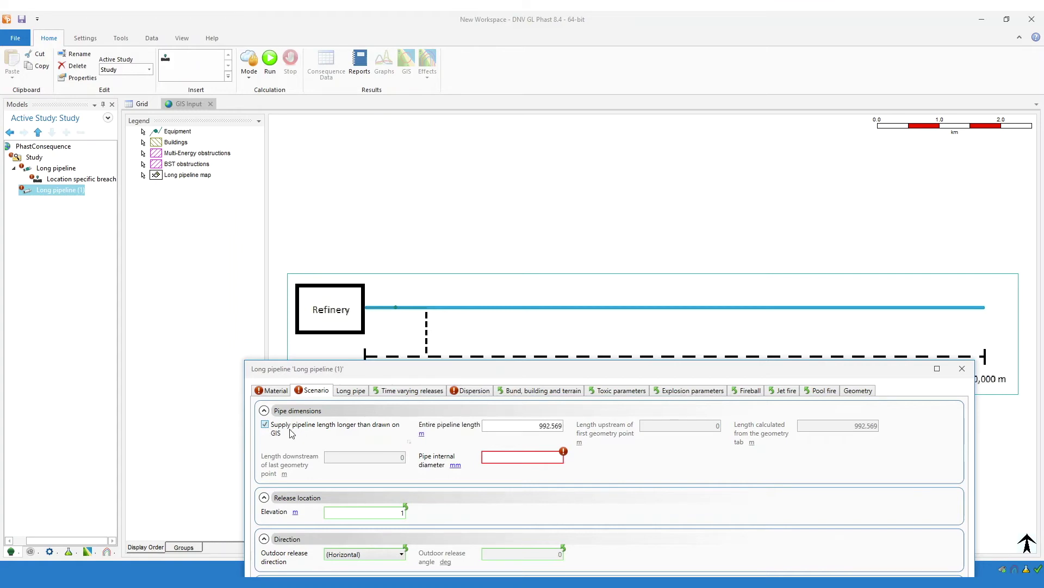
pyautogui.moveTo(537, 426); pyautogui.dragTo(588, 426)
pyautogui.write('10000')
pyautogui.press('Tab')
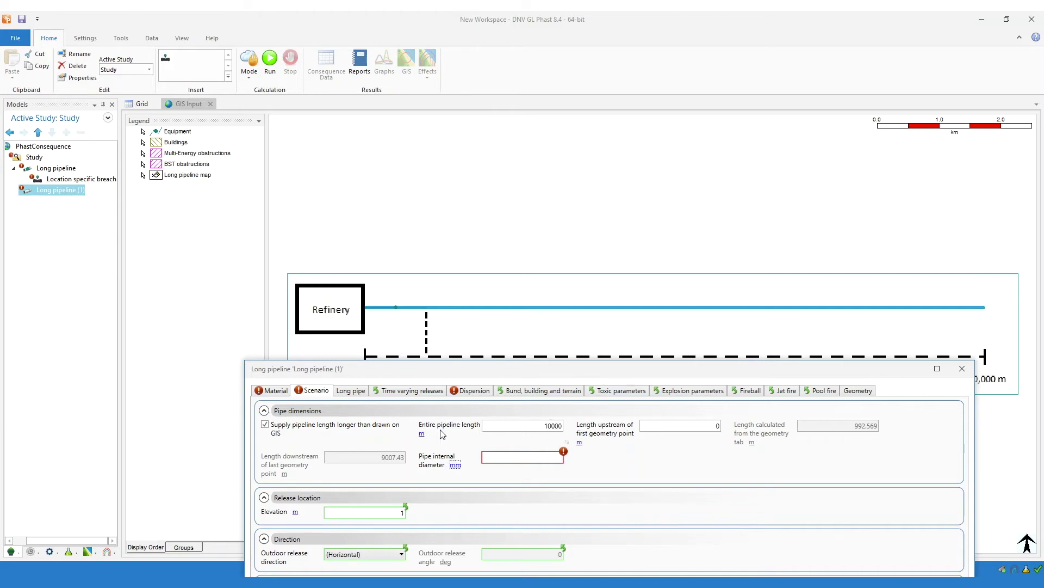
pyautogui.moveTo(542, 376); pyautogui.dragTo(465, 392)
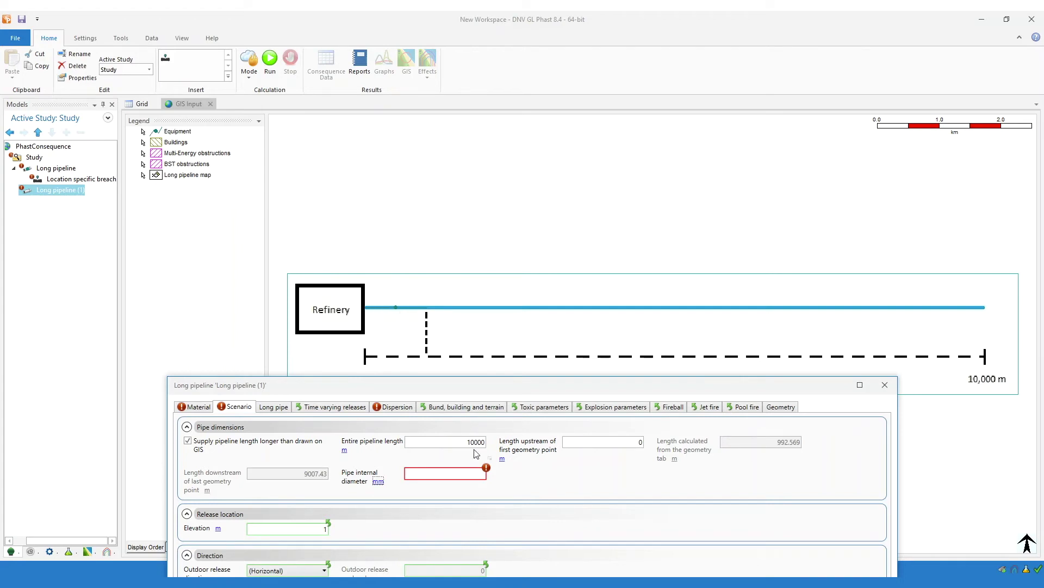
pyautogui.click(633, 442)
pyautogui.click(779, 408)
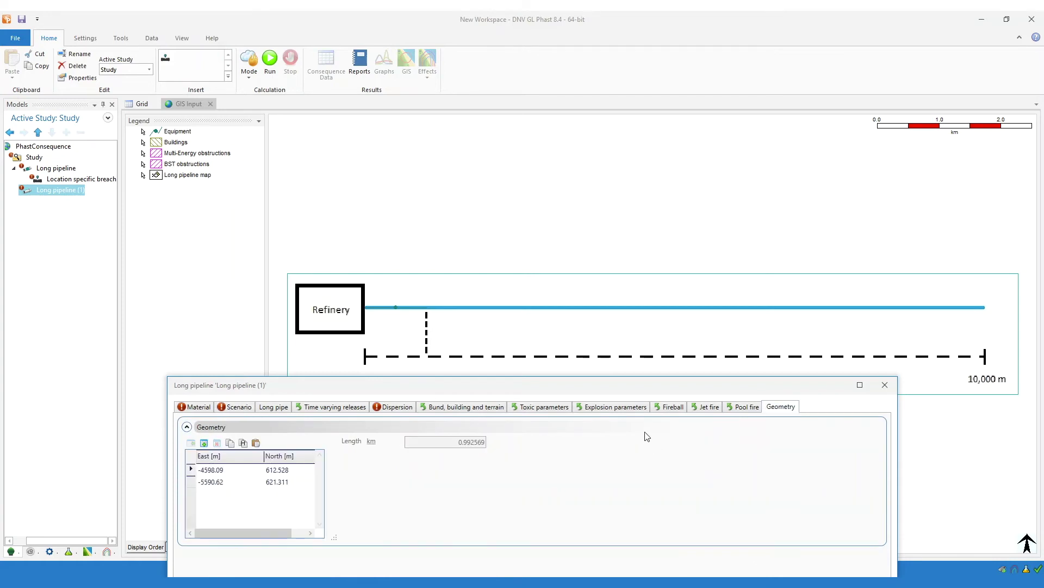
pyautogui.moveTo(456, 392); pyautogui.dragTo(464, 368)
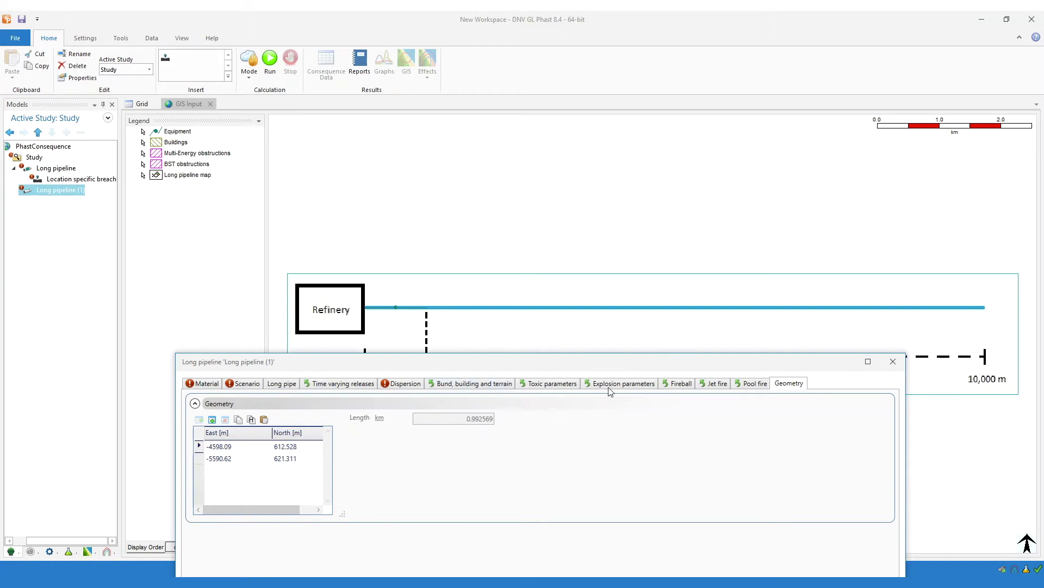
pyautogui.click(246, 384)
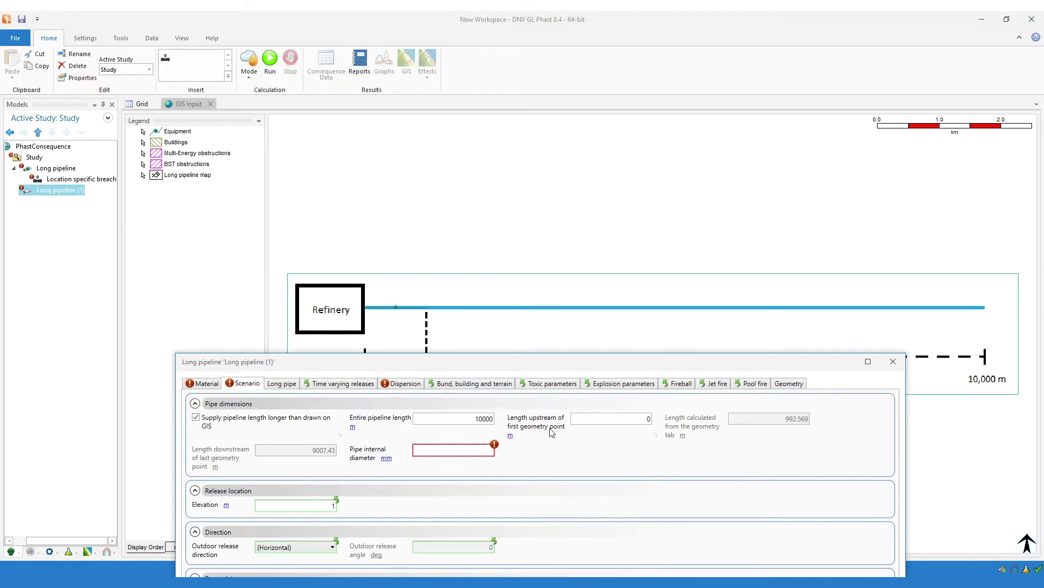
pyautogui.moveTo(568, 370); pyautogui.dragTo(566, 326)
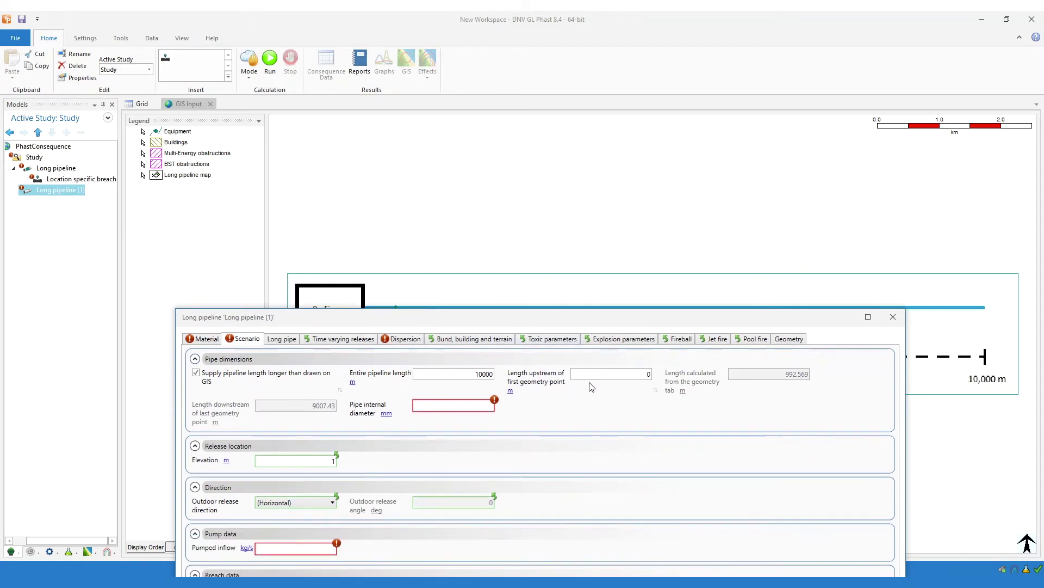
pyautogui.moveTo(643, 374); pyautogui.dragTo(655, 376)
pyautogui.moveTo(313, 316); pyautogui.dragTo(323, 347)
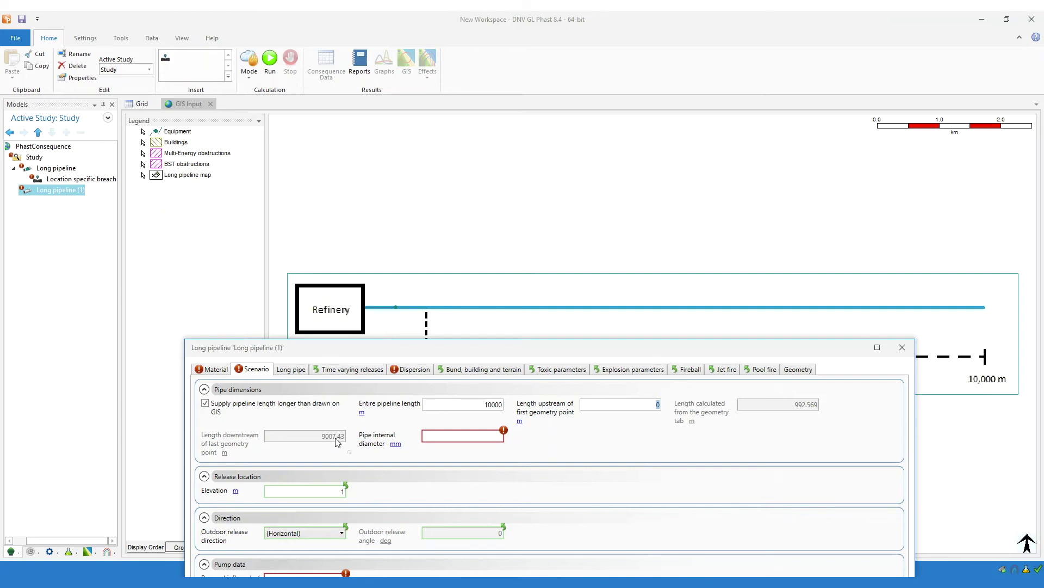
pyautogui.click(487, 405)
# Step: Enter 9007.43 m as the length upstream of the first geometry point
pyautogui.press('Tab')
pyautogui.write('9007.43')
pyautogui.press('Tab')
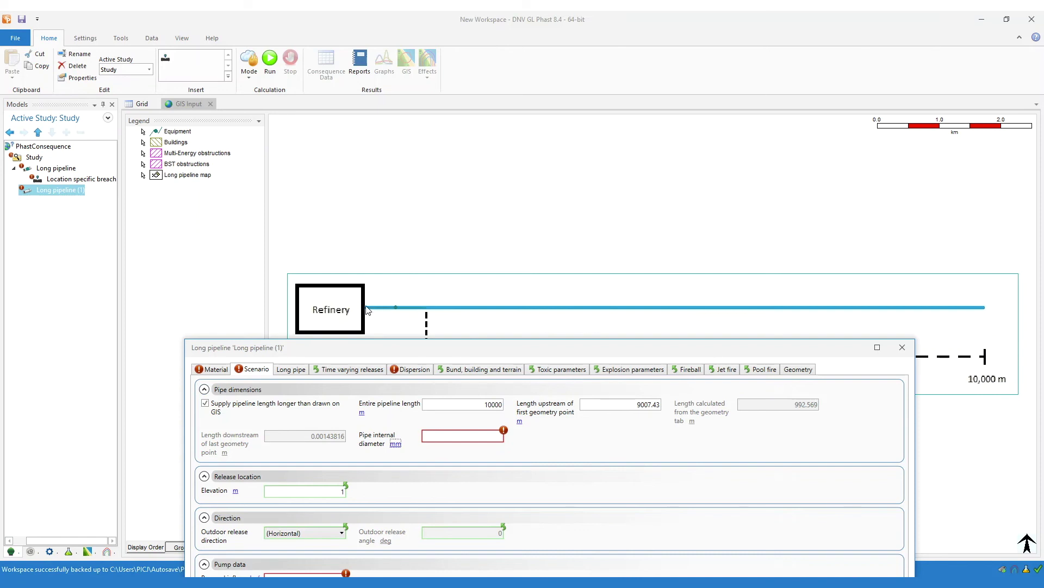
# Step: Reset the upstream length to 0, then set it to 5000 m, leaving 4007.43 m downstream
pyautogui.moveTo(637, 404); pyautogui.dragTo(702, 409)
pyautogui.write('0')
pyautogui.press('Tab')
pyautogui.doubleClick(657, 409)
pyautogui.write('500')
pyautogui.write('0')
pyautogui.press('Tab')
pyautogui.moveTo(646, 404); pyautogui.dragTo(677, 405)
pyautogui.doubleClick(504, 409)
pyautogui.moveTo(529, 350); pyautogui.dragTo(561, 430)
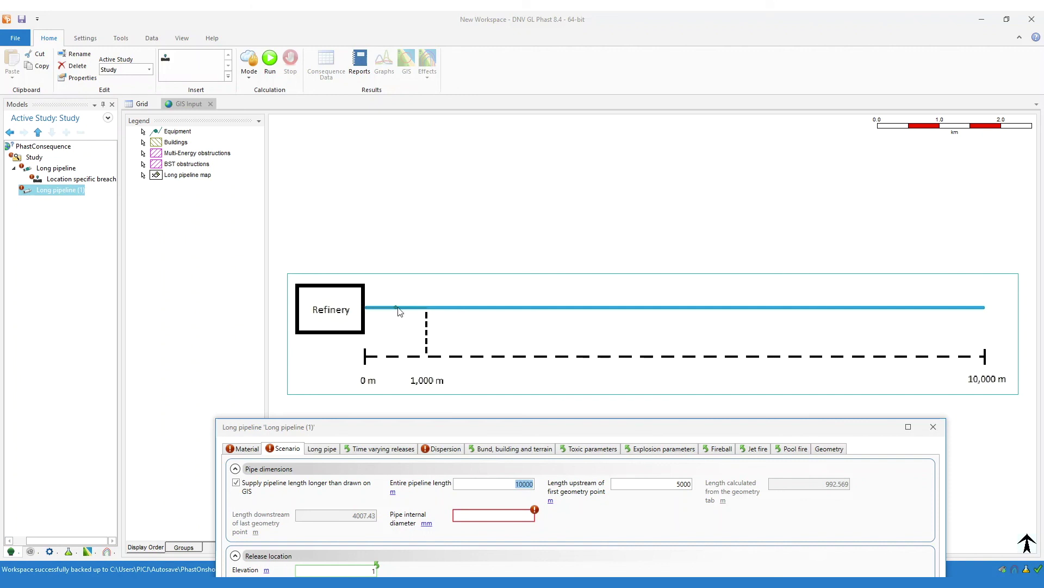
pyautogui.moveTo(513, 434); pyautogui.dragTo(502, 325)
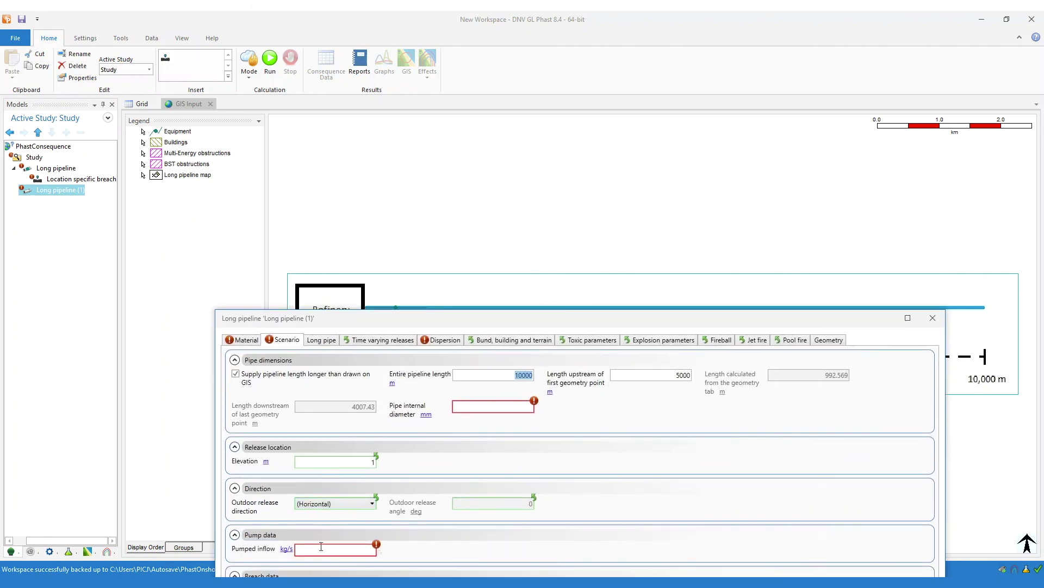
pyautogui.moveTo(562, 324); pyautogui.dragTo(584, 446)
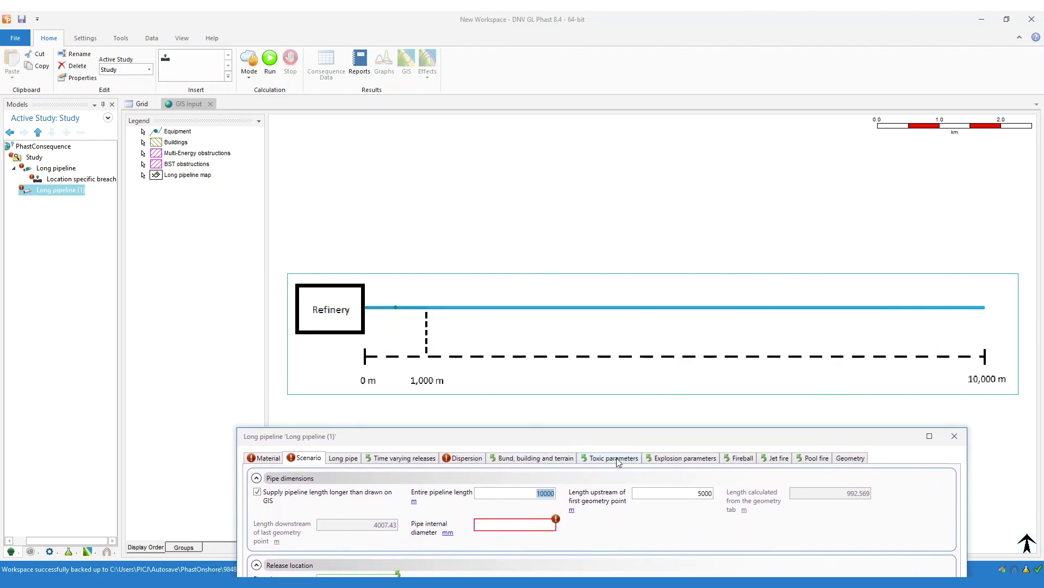